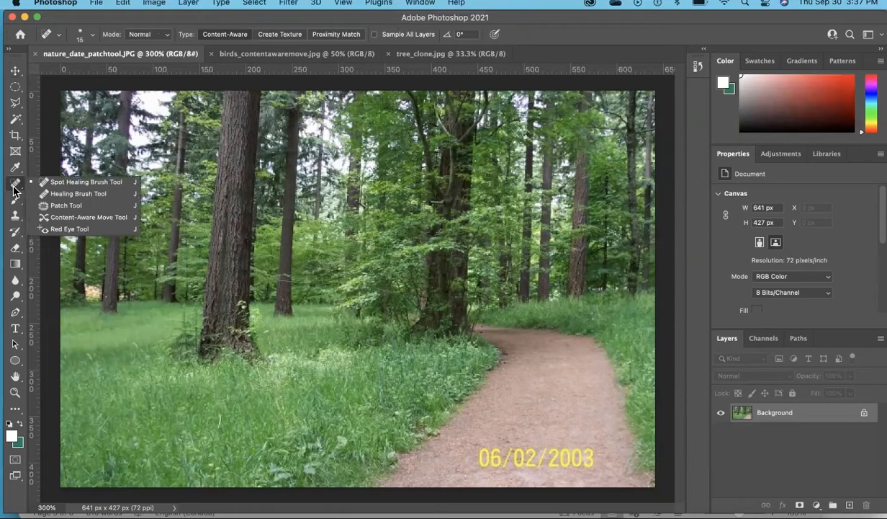
Remove the yellow date stamp from the path with the Patch tool, sampling the clean gravel just above it
left_click(63, 205)
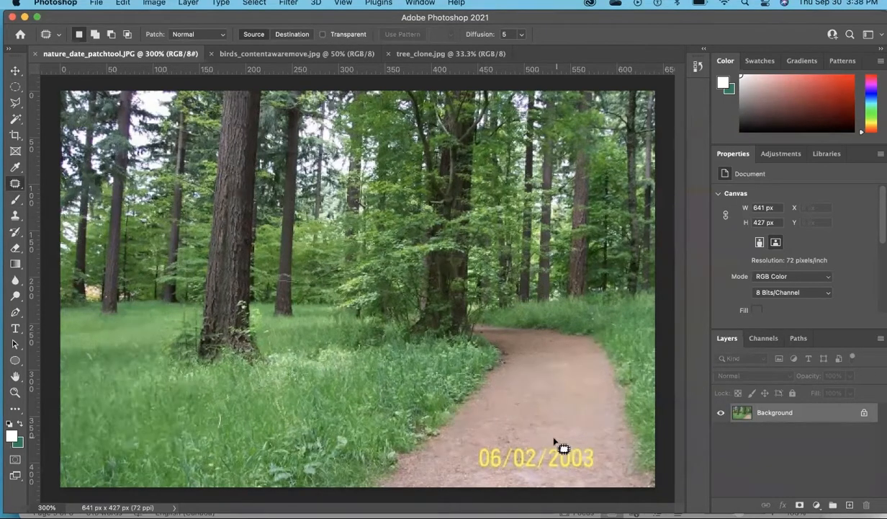
mouse_move(543, 442)
left_mouse_down()
mouse_move(480, 442)
mouse_move(466, 460)
mouse_move(474, 472)
mouse_move(497, 476)
mouse_move(606, 468)
mouse_move(606, 450)
mouse_move(535, 446)
left_mouse_up()
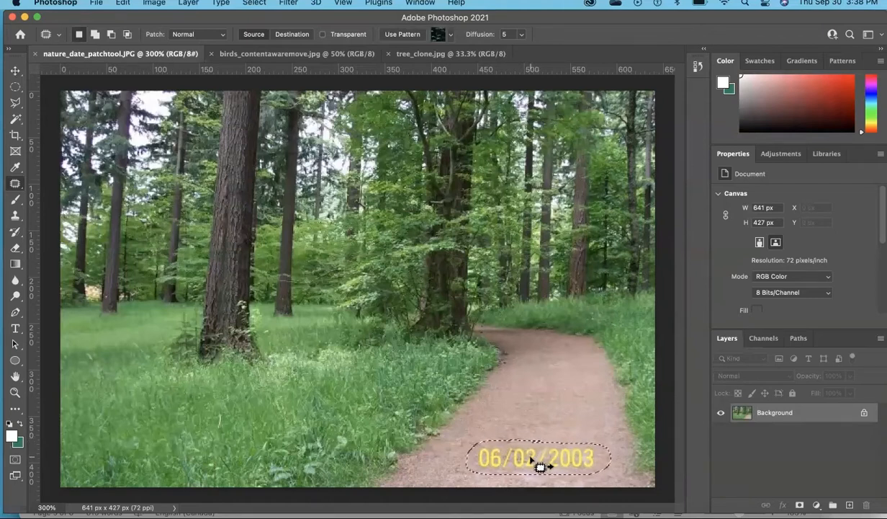
left_click_drag(531, 458, 533, 419)
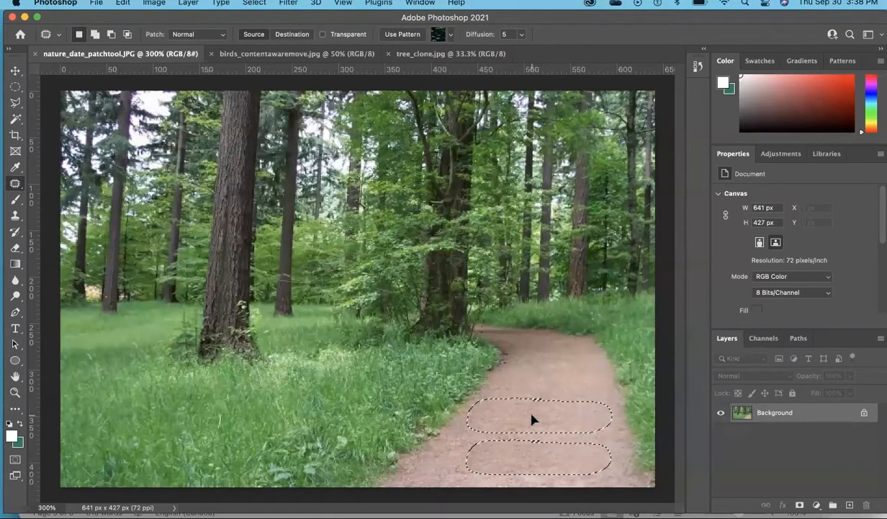
left_click_drag(532, 419, 533, 419)
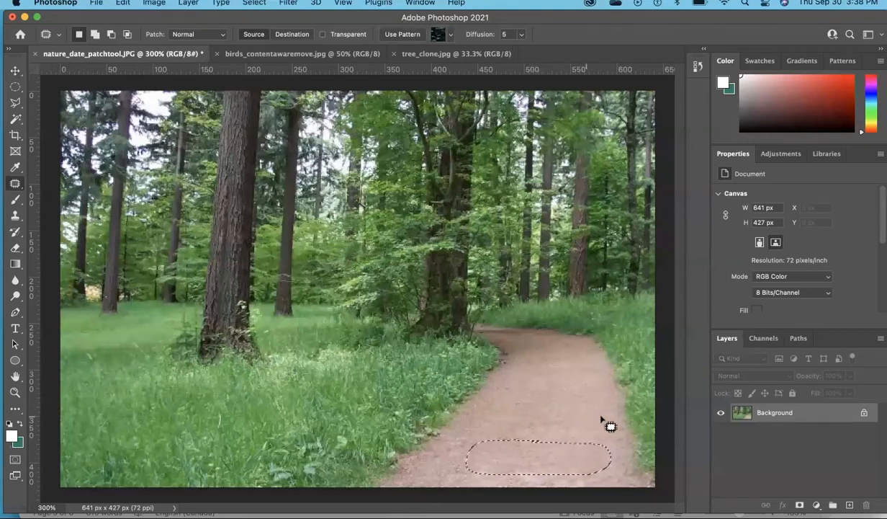
Inspect the patched area of the path up close and clear the selection around it
scroll(628, 420, "up", 2)
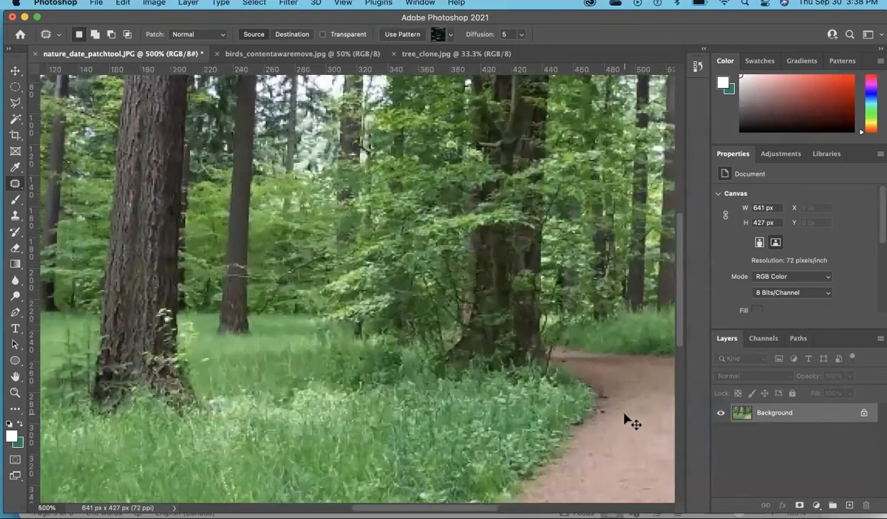
left_click_drag(624, 412, 376, 251)
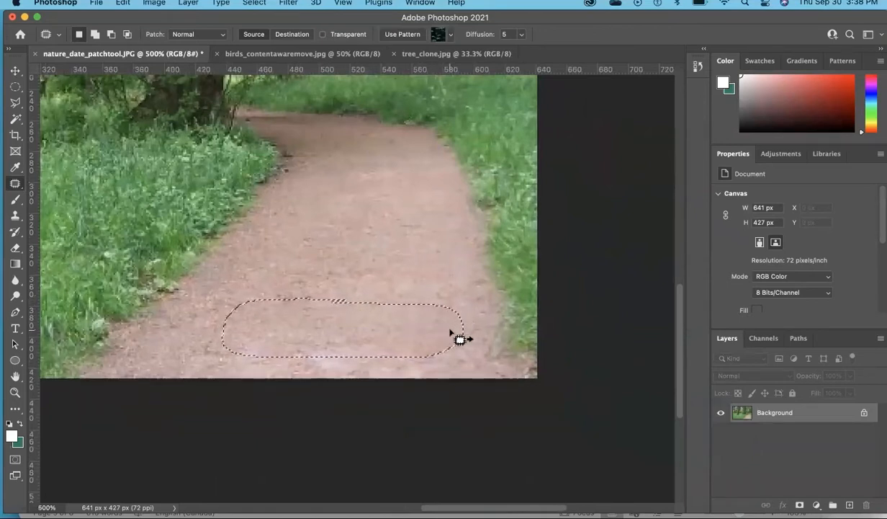
key("super+d")
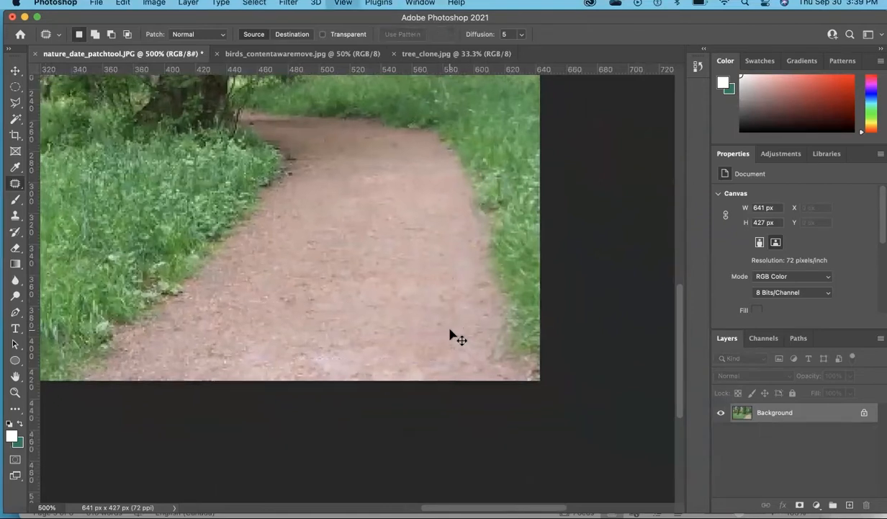
key("super+0")
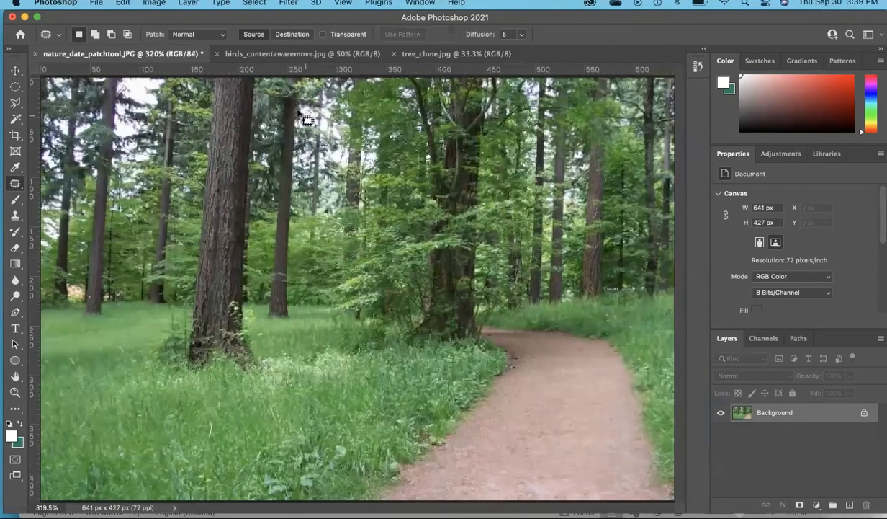
In birds_contentawaremove.jpg, move the right-hand bird close to the chick with Content-Aware Move in Move mode and clear the selection
left_click(243, 58)
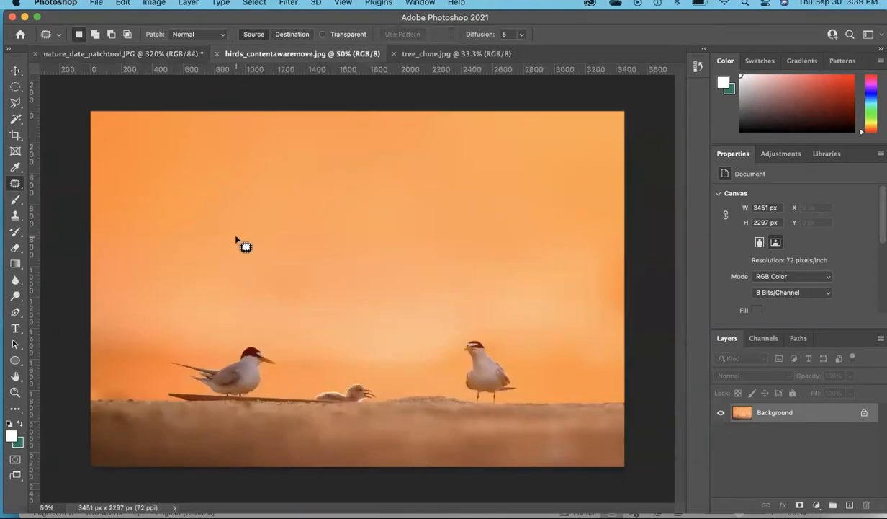
left_click(12, 185)
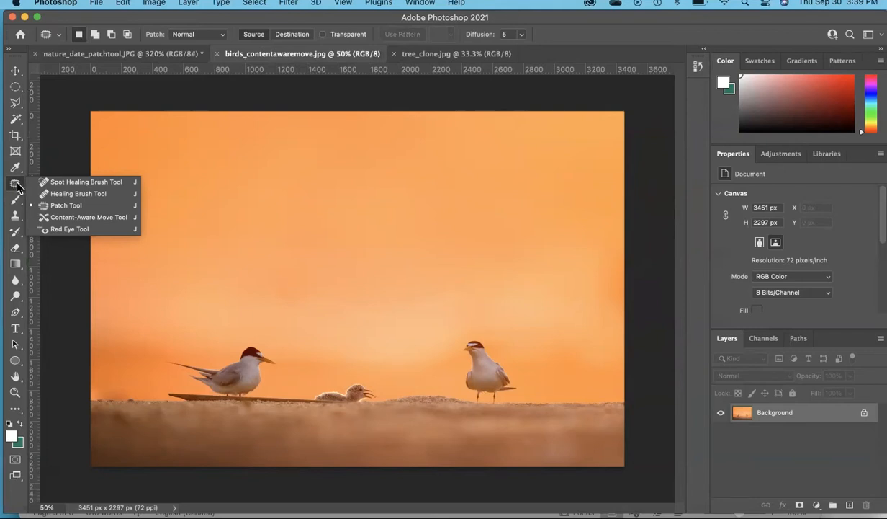
left_click(92, 223)
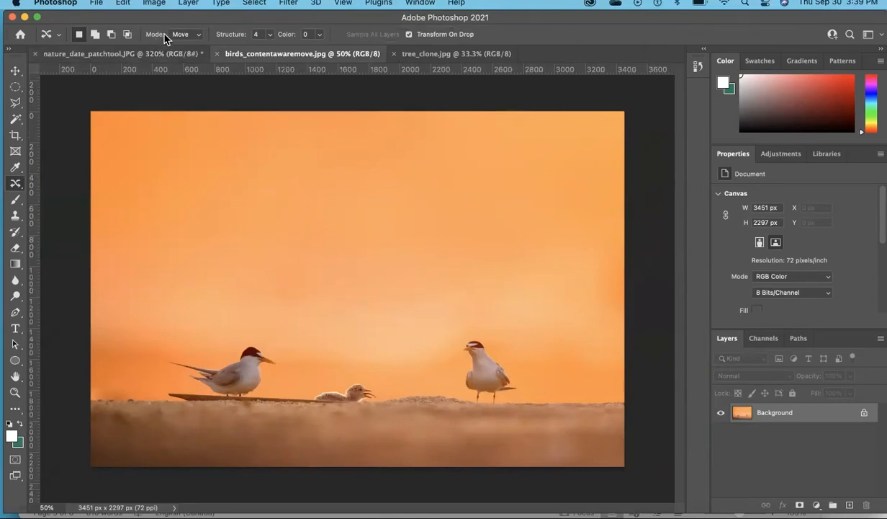
left_click(199, 38)
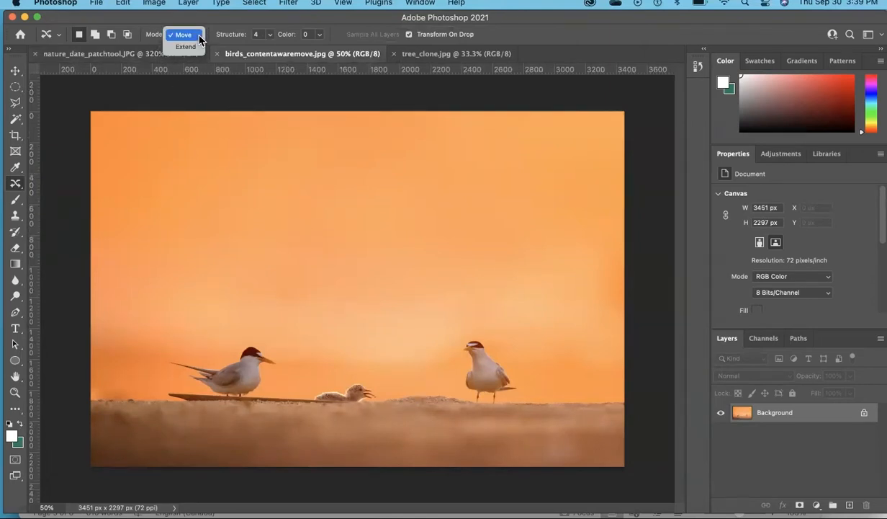
left_click(199, 37)
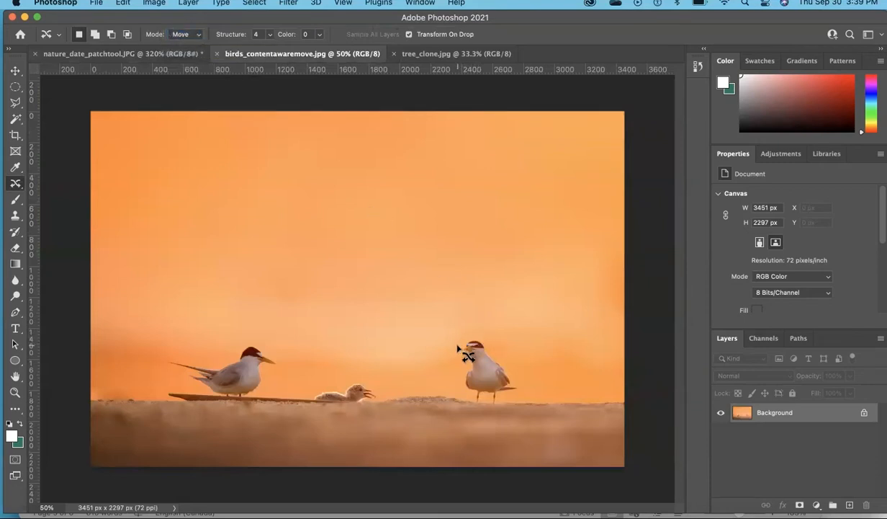
mouse_move(459, 348)
left_mouse_down()
mouse_move(461, 390)
mouse_move(474, 401)
mouse_move(523, 391)
mouse_move(482, 340)
mouse_move(461, 324)
mouse_move(444, 329)
mouse_move(460, 349)
left_mouse_up()
left_click_drag(489, 375, 410, 370)
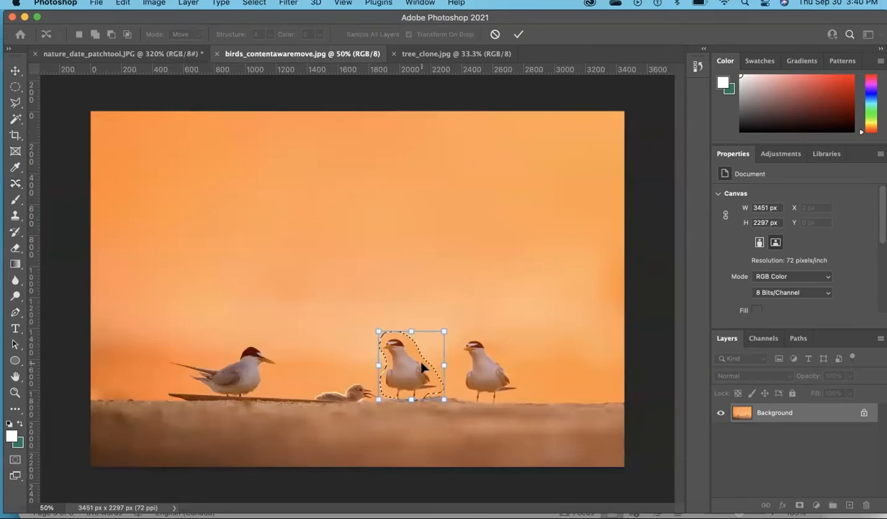
left_click(518, 36)
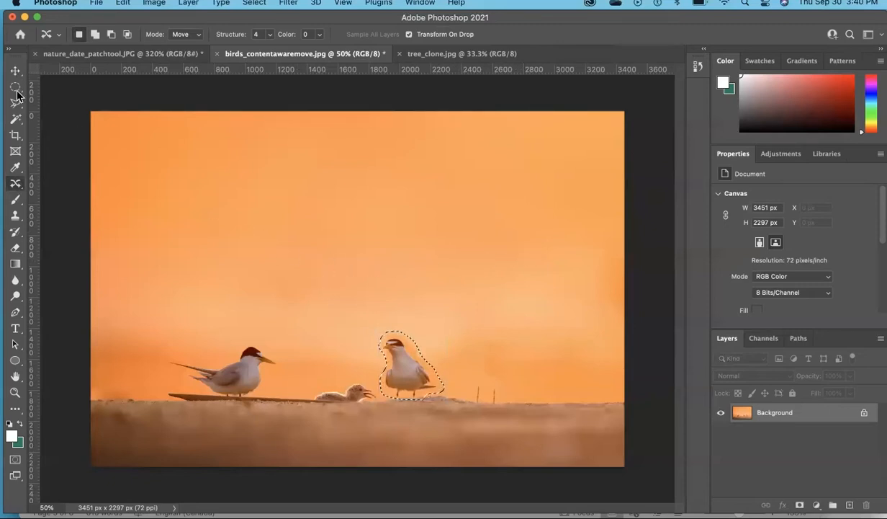
left_click(380, 377)
Erase the two leftover bird legs standing on the sand using the Spot Healing Brush at size 60
right_click(21, 186)
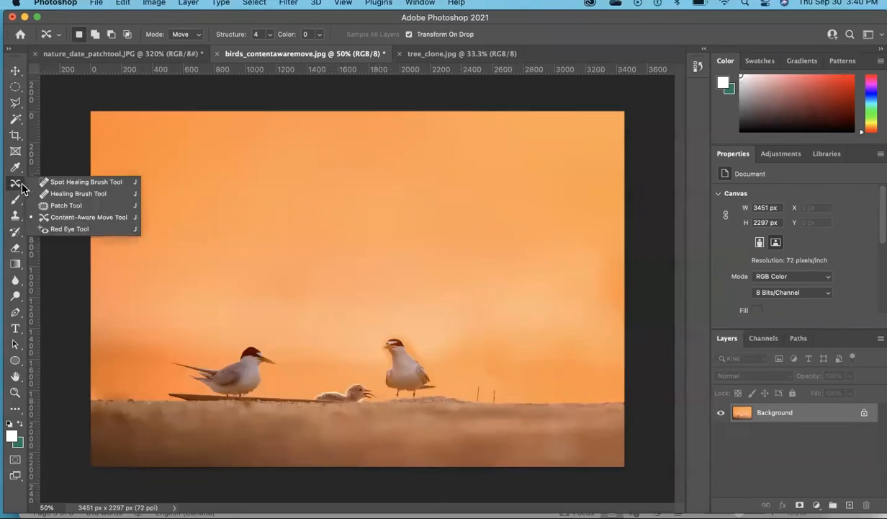
left_click(60, 194)
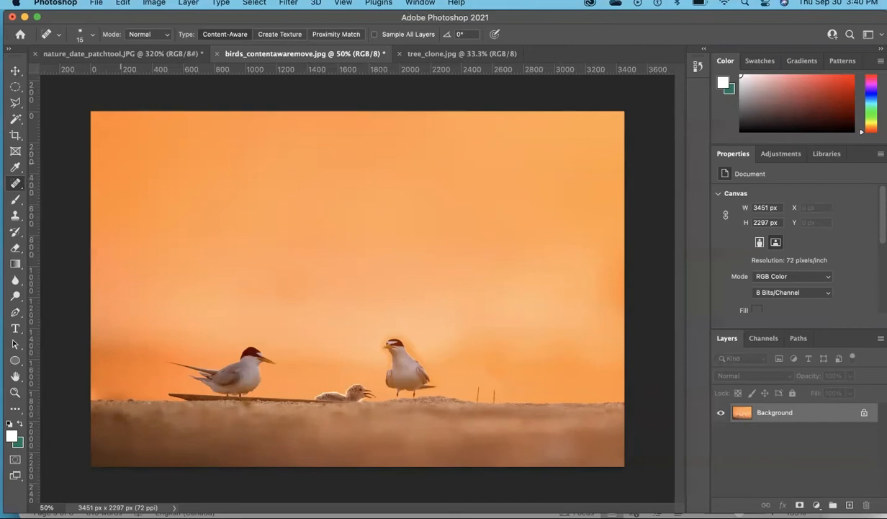
left_click(15, 185)
left_click(65, 185)
key("bracketright")
left_click_drag(477, 387, 477, 395)
key("super+plus")
key("super+plus")
key("super+plus")
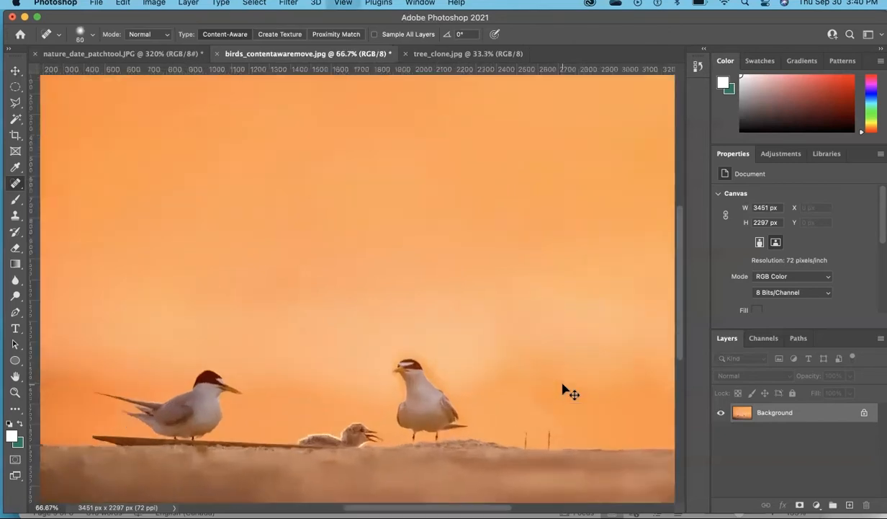
left_click_drag(511, 337, 286, 149)
scroll(287, 149, "down", 5)
scroll(287, 149, "right", 5)
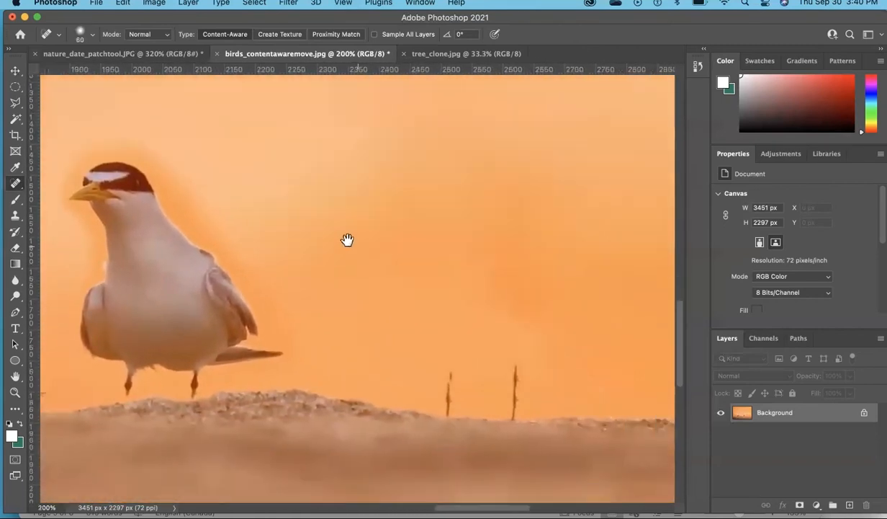
left_click_drag(400, 338, 400, 352)
left_click_drag(467, 327, 462, 369)
left_click(402, 363)
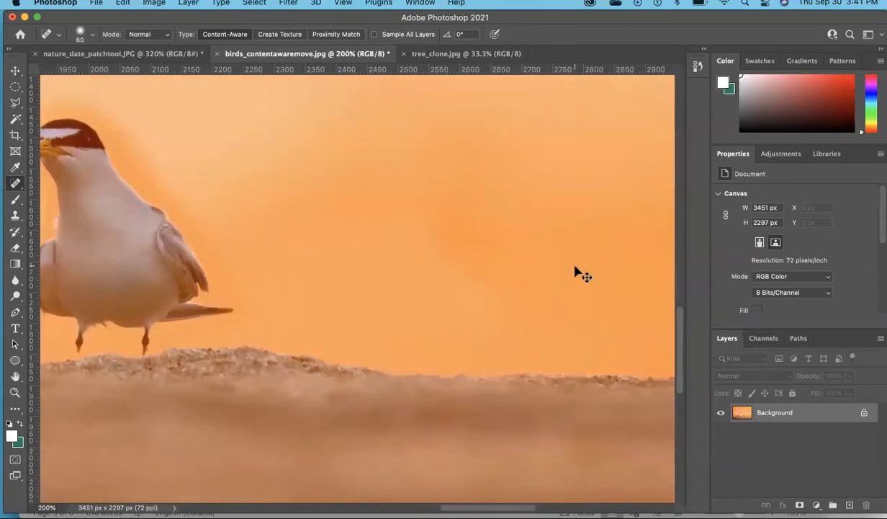
Spot-heal the dark orange halo along the back of the moved bird's neck
key("super+minus")
key("super+minus")
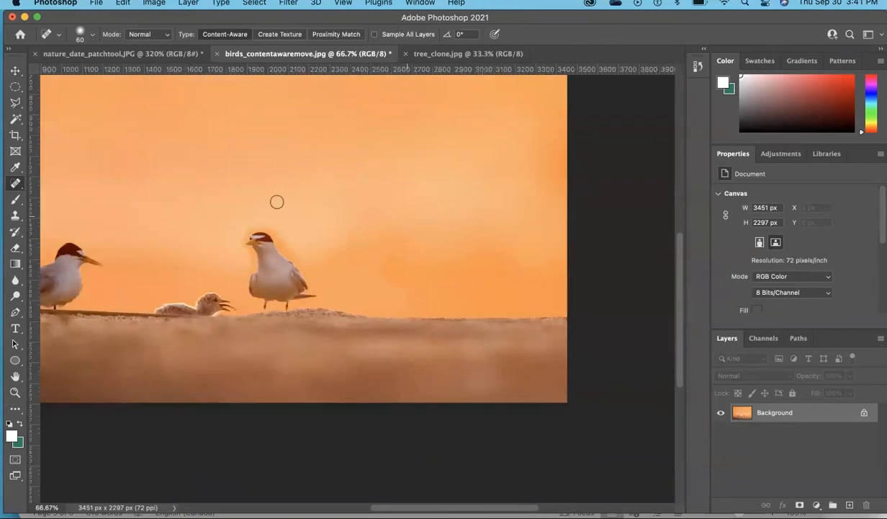
key("super+plus")
key("super+plus")
key("super+plus")
mouse_move(278, 201)
left_mouse_down()
mouse_move(414, 206)
mouse_move(546, 291)
left_mouse_up()
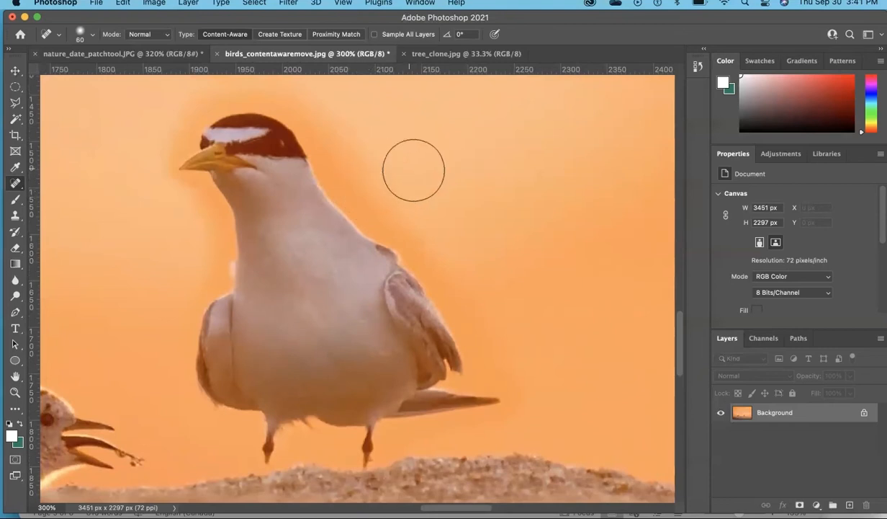
left_click(362, 188)
left_click(356, 157)
left_click(377, 208)
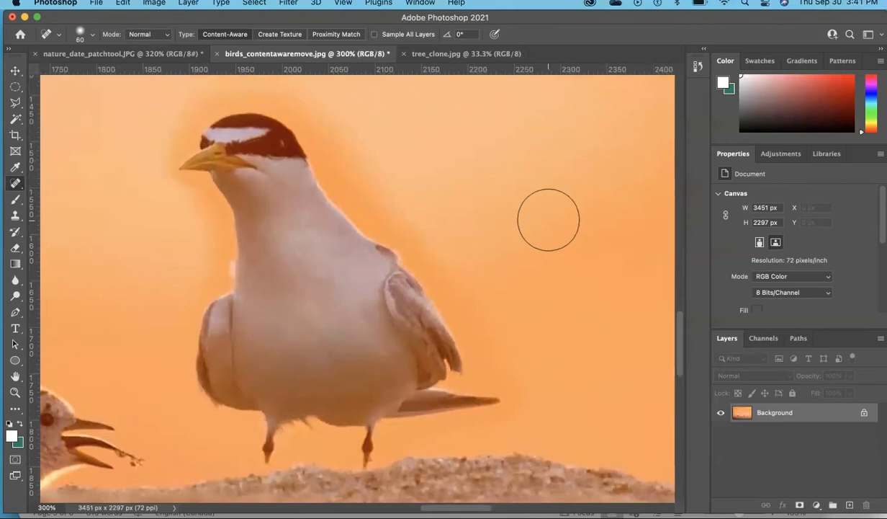
Clone nearby sky over the halo behind the moved bird's neck using the Clone Stamp at size 60 and 71% opacity
left_click(17, 218)
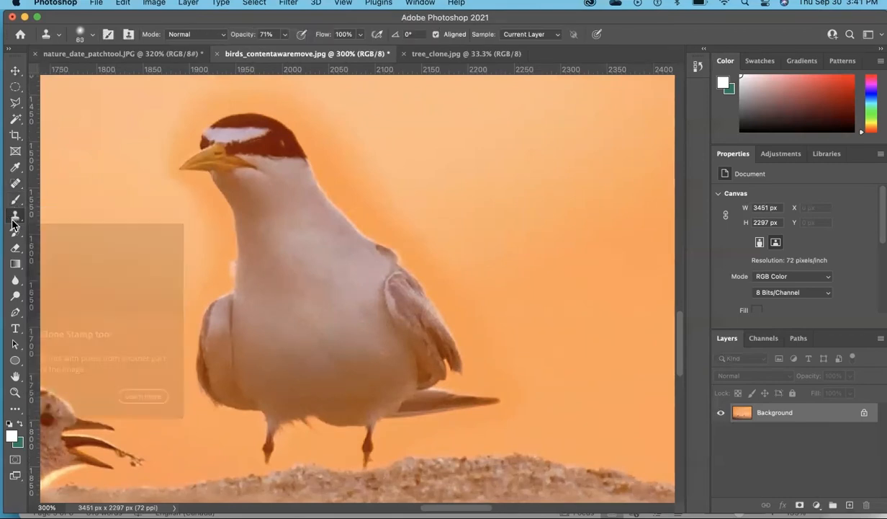
right_click(14, 219)
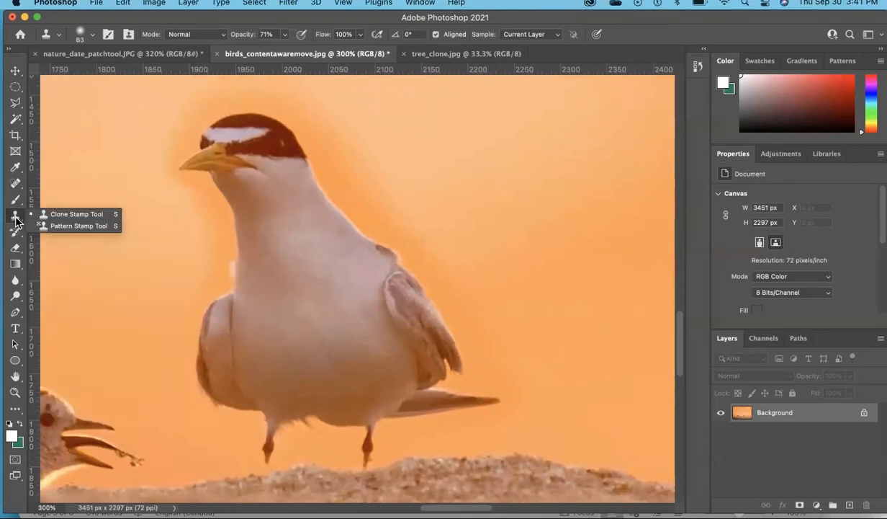
left_click(72, 214)
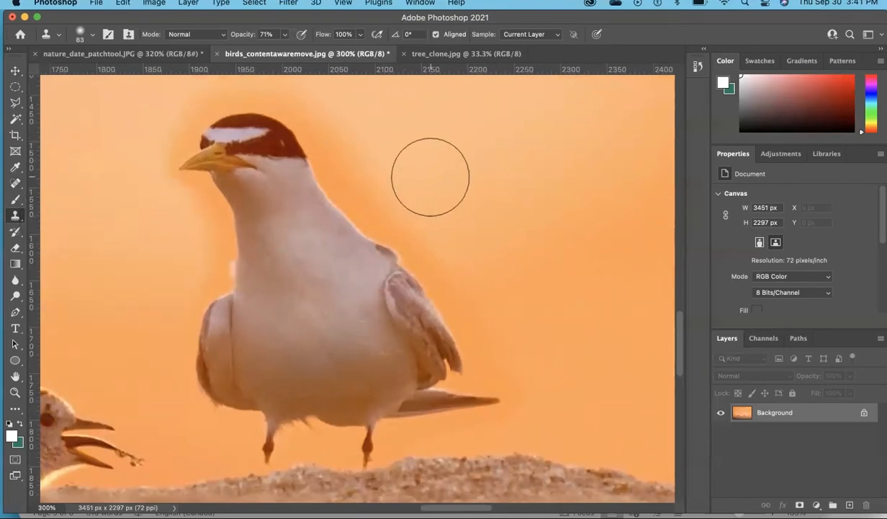
key("bracketleft")
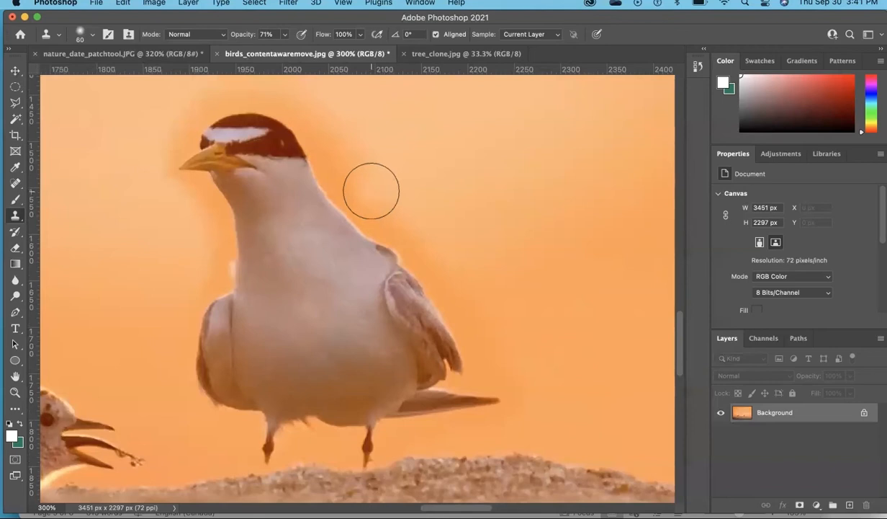
left_click(350, 153)
left_click(347, 165)
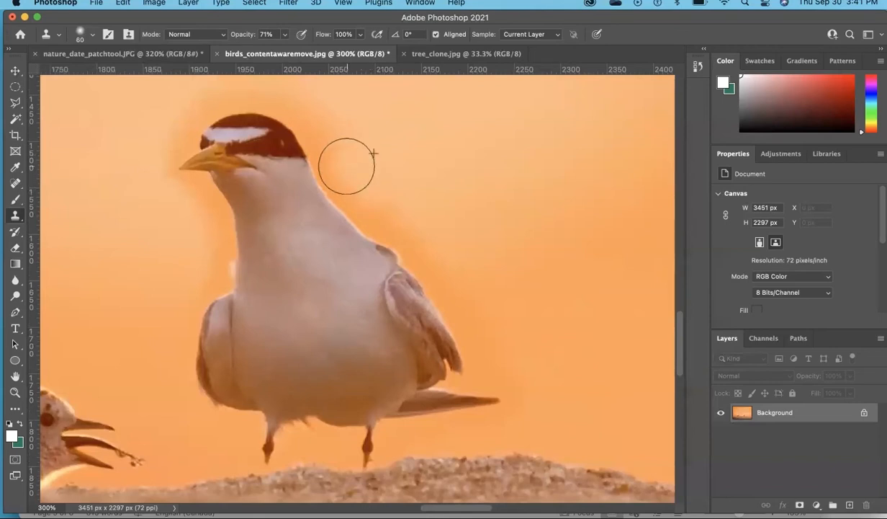
left_click(399, 203, "alt")
left_click(381, 206)
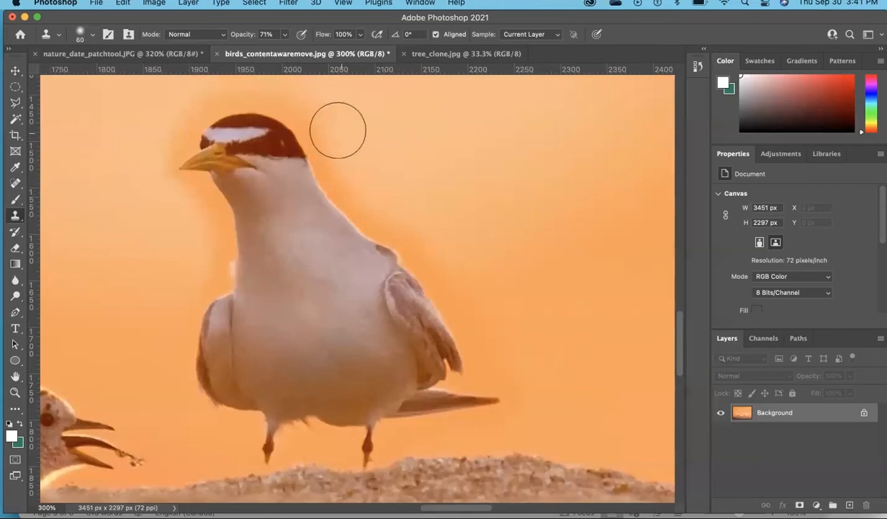
Raise the Clone Stamp opacity to 80%, clone more sky over the halo beside the bird's neck, and reduce the brush to 45
left_click(263, 34)
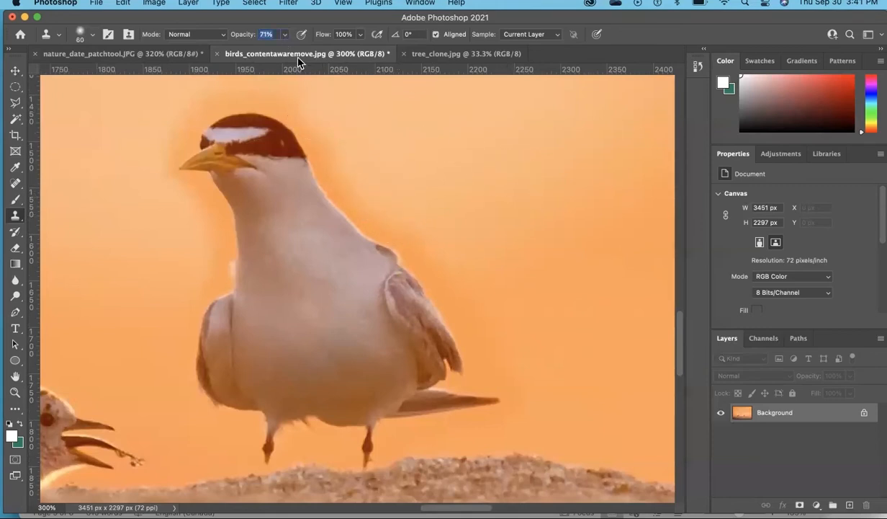
left_click(409, 214)
left_click_drag(276, 48, 291, 51)
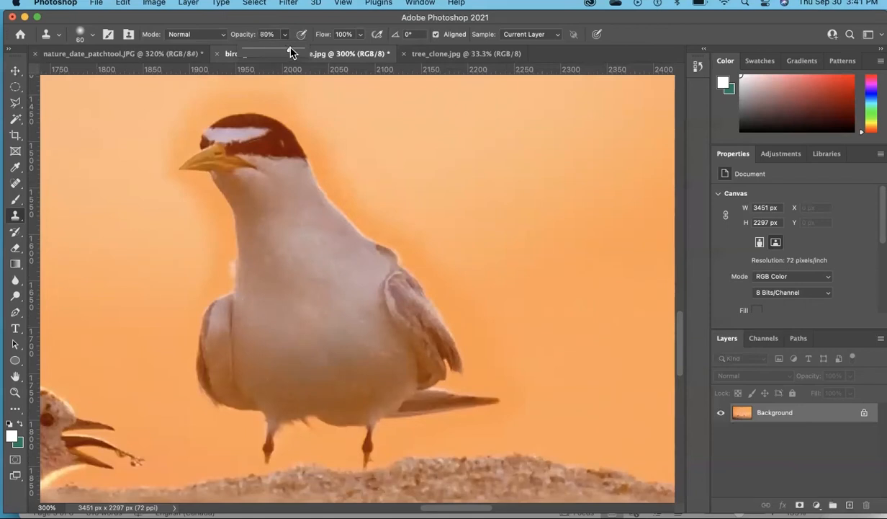
left_click(347, 154, "alt")
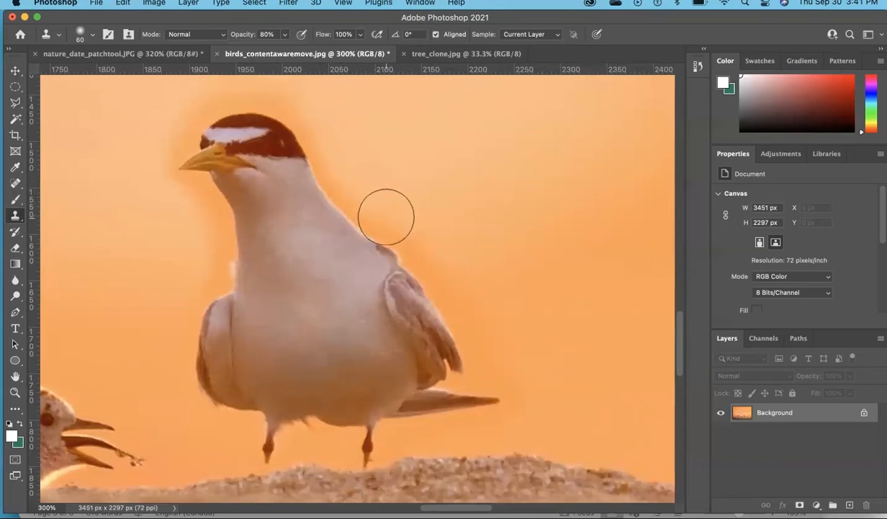
key("bracketleft")
key("bracketleft")
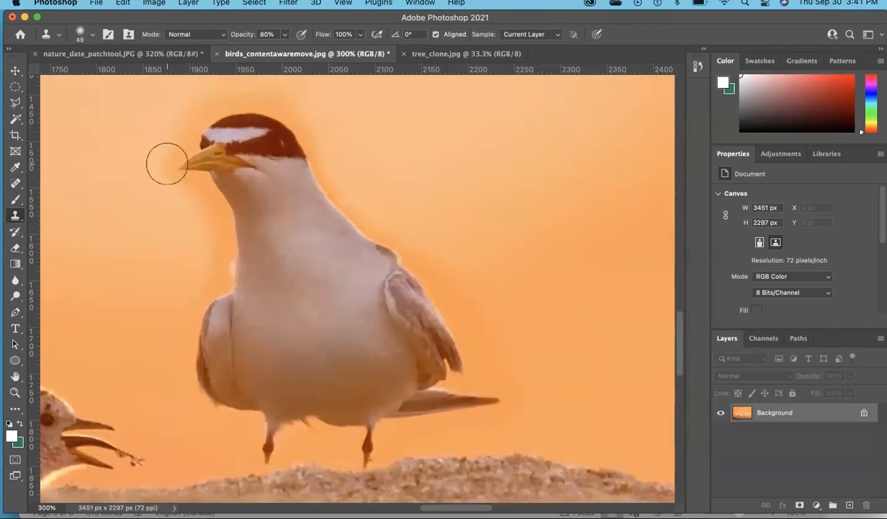
Outline the moved bird standing beside the chick with a loose freehand selection using the Content-Aware Move tool
key("super+minus")
key("super+minus")
key("super+minus")
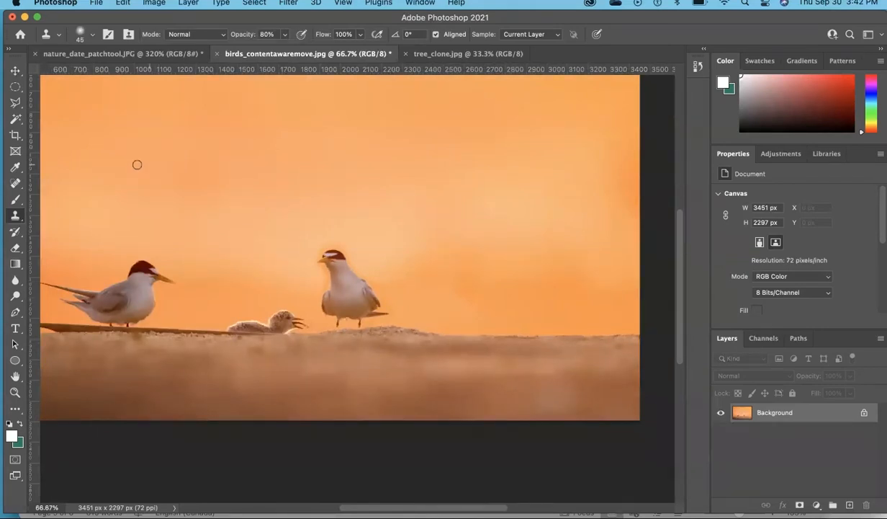
left_click(18, 185)
right_click(20, 189)
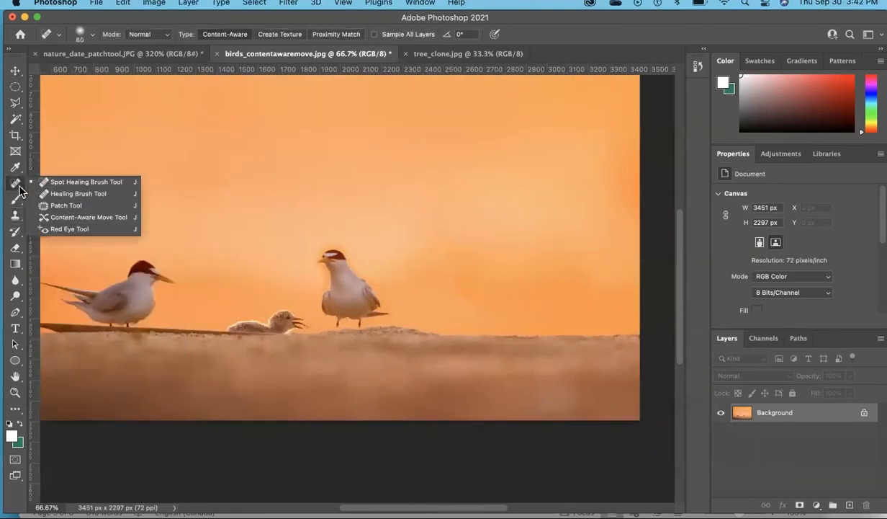
left_click(106, 217)
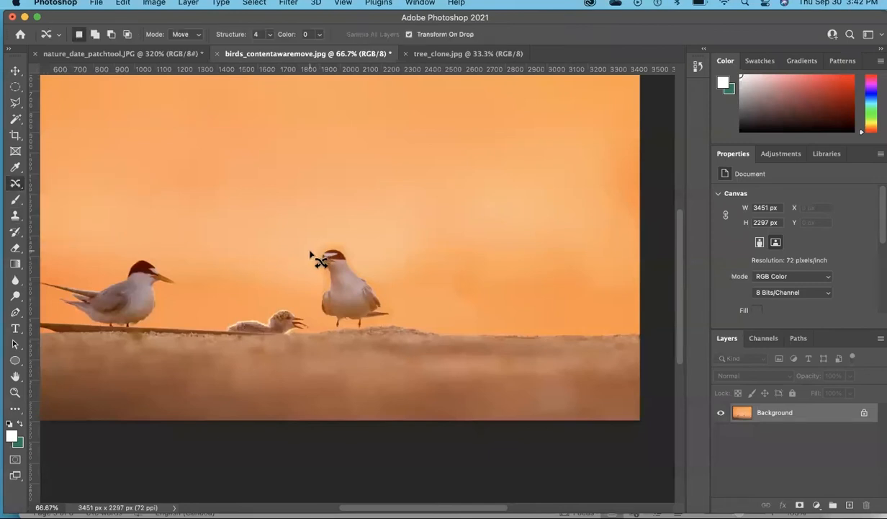
mouse_move(305, 263)
left_mouse_down()
mouse_move(317, 314)
mouse_move(328, 327)
mouse_move(367, 333)
mouse_move(394, 314)
mouse_move(395, 298)
mouse_move(360, 254)
mouse_move(338, 242)
mouse_move(306, 262)
left_mouse_up()
Set the Content-Aware Move mode to Extend, duplicate the selected bird onto the sand to its right, and deselect it
left_click(199, 38)
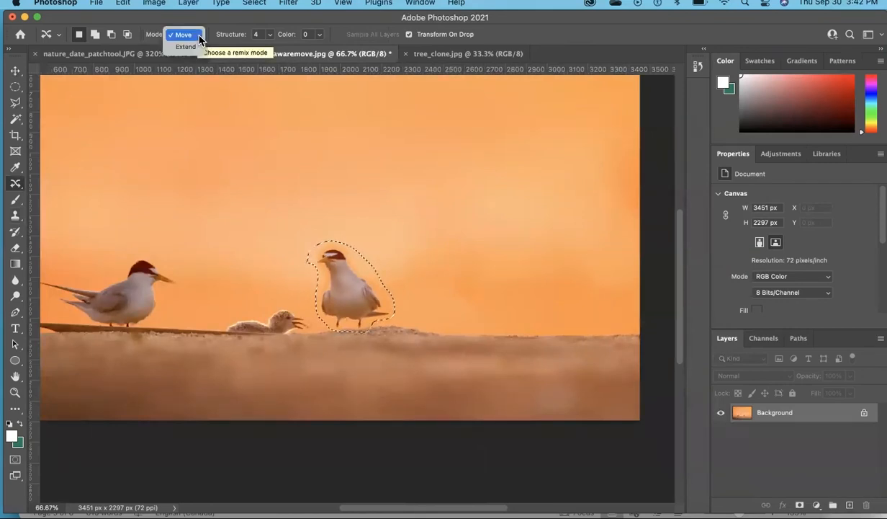
left_click(197, 46)
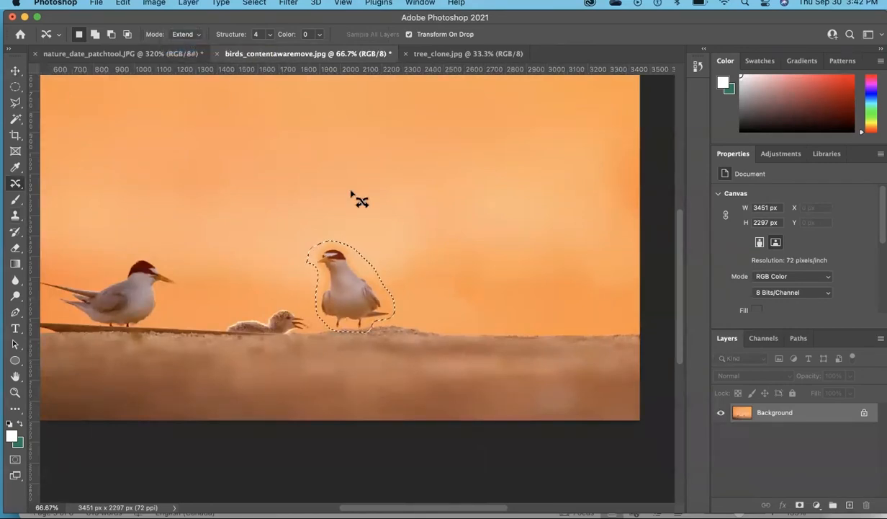
left_click_drag(351, 291, 462, 293)
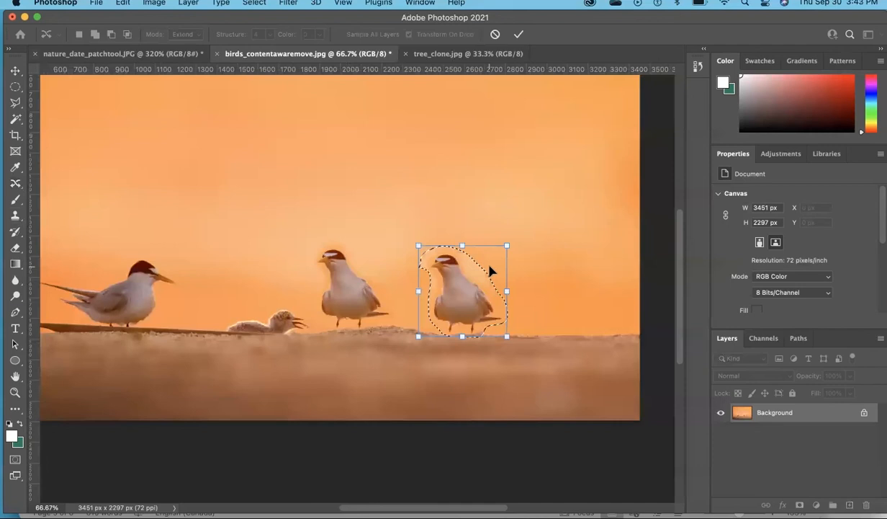
key("Return")
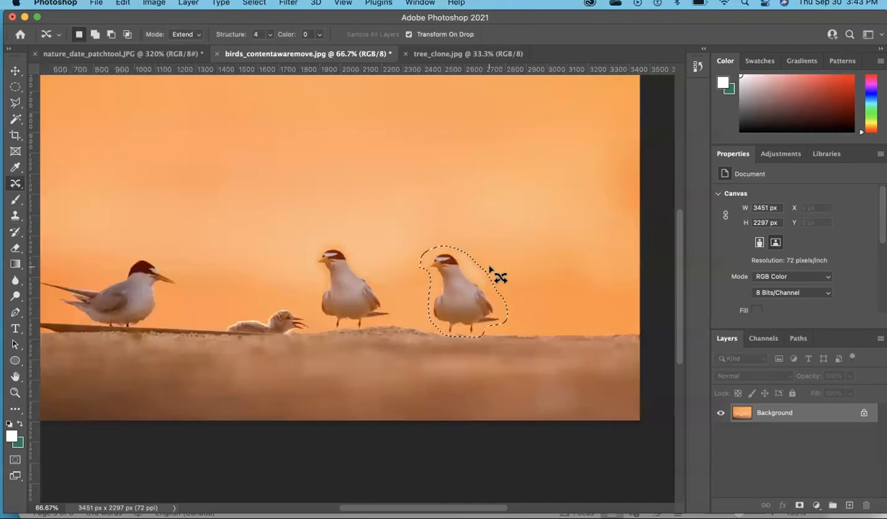
key("super+d")
In tree_clone.jpg, clone the tall tree near the middle of the horizon just to its left using the Clone Stamp at size 100
left_click(411, 56)
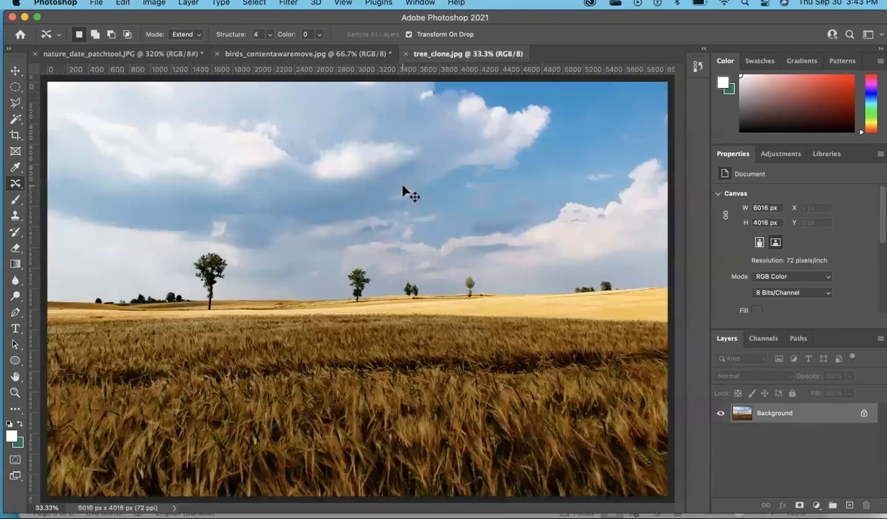
key("super+equal")
key("super+equal")
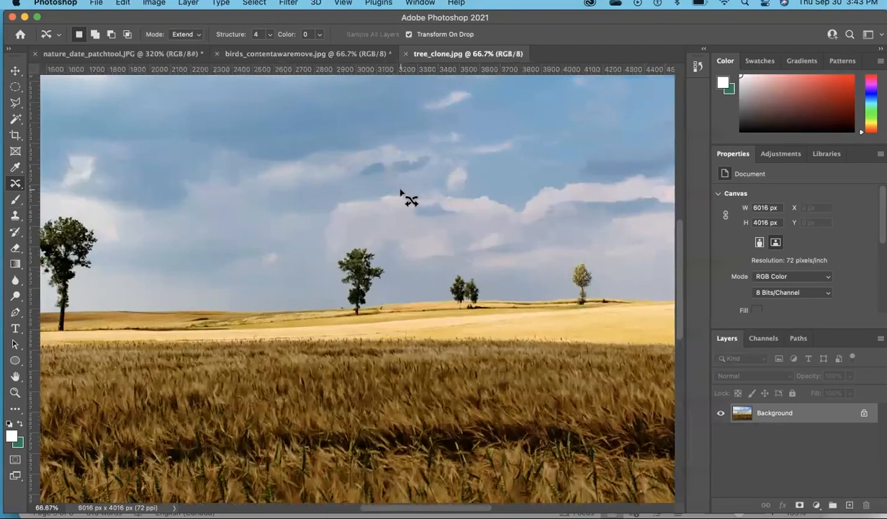
left_click(16, 217)
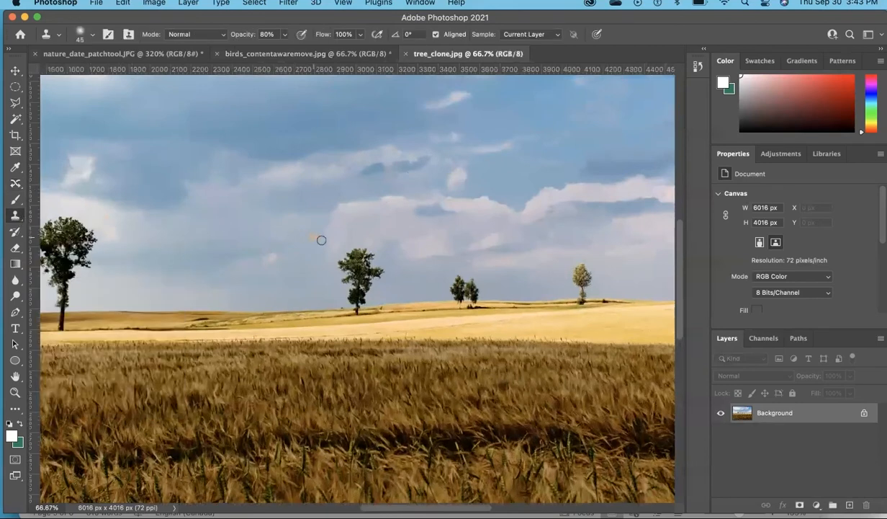
key("bracketright")
key("bracketright")
key("bracketright")
key("super+equal")
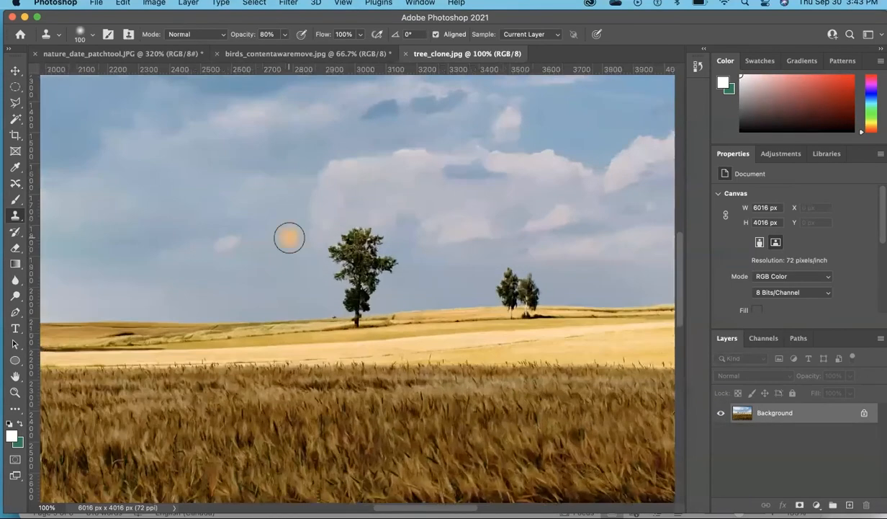
left_click(355, 247, "alt")
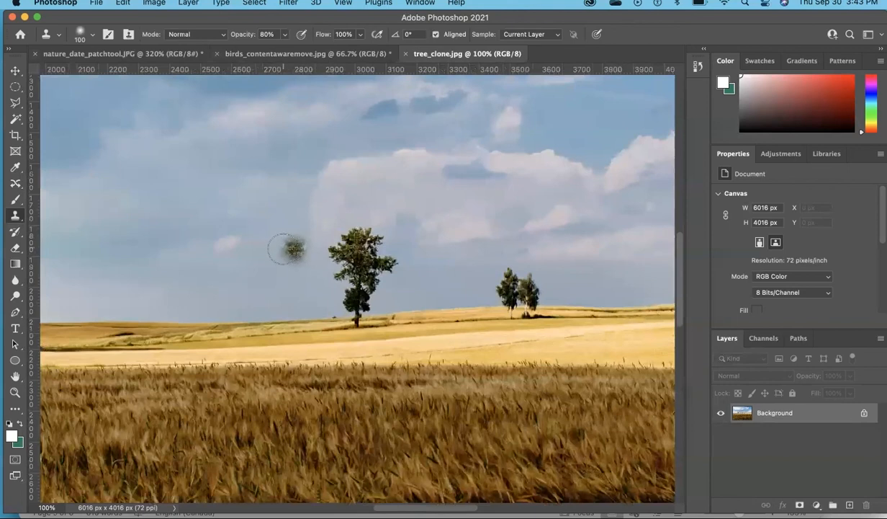
mouse_move(285, 260)
left_mouse_down()
mouse_move(284, 229)
mouse_move(280, 283)
mouse_move(278, 273)
mouse_move(306, 266)
mouse_move(296, 283)
mouse_move(272, 272)
mouse_move(264, 240)
mouse_move(283, 235)
mouse_move(291, 256)
mouse_move(291, 291)
mouse_move(281, 299)
mouse_move(289, 324)
left_mouse_up()
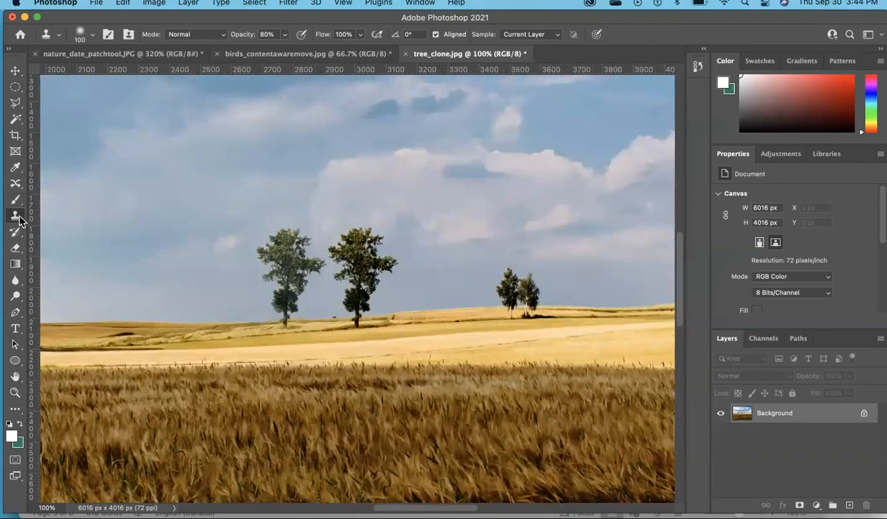
Clone the pair of small trees onto the horizon directly left of the originals, using the pair as the Clone Stamp source
left_click(508, 289)
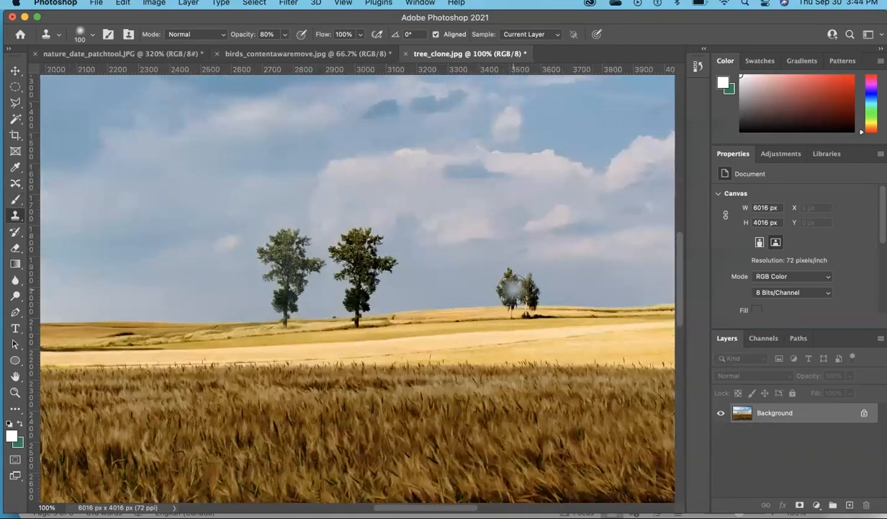
left_click(509, 288, "alt")
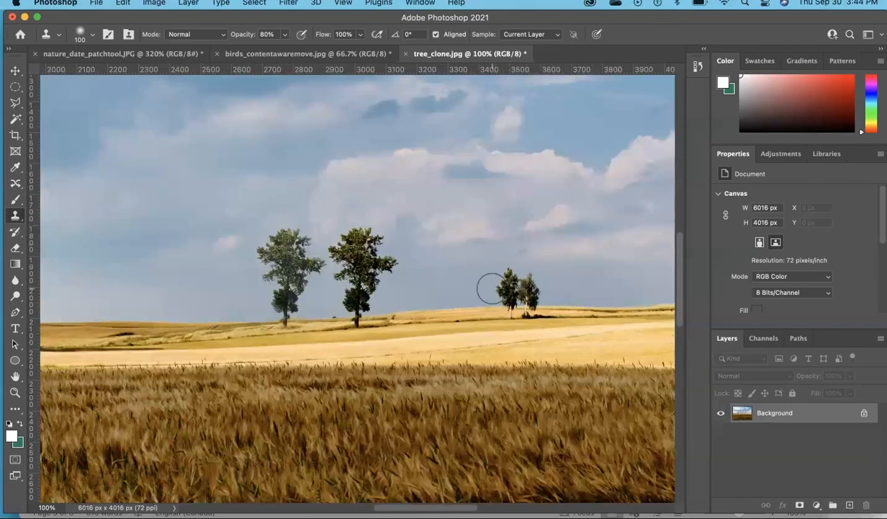
mouse_move(487, 292)
left_mouse_down()
mouse_move(484, 265)
mouse_move(479, 287)
mouse_move(492, 310)
mouse_move(457, 284)
mouse_move(462, 273)
mouse_move(472, 315)
left_mouse_up()
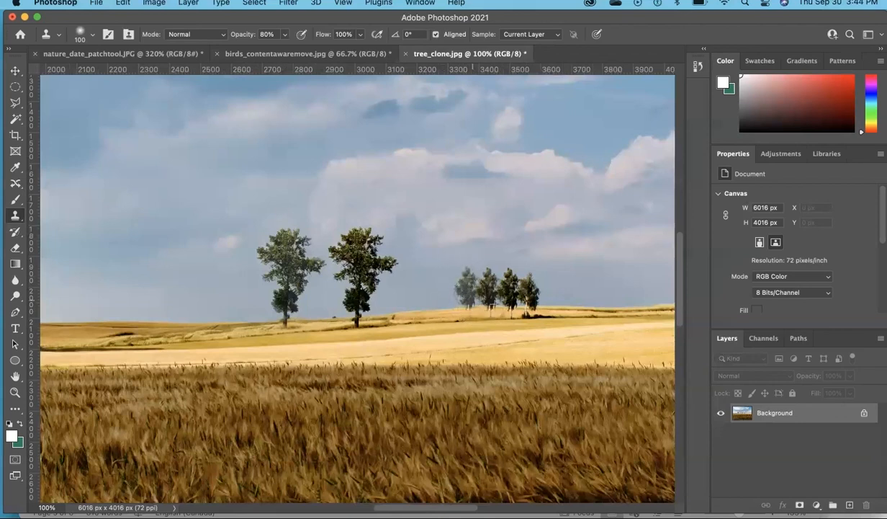